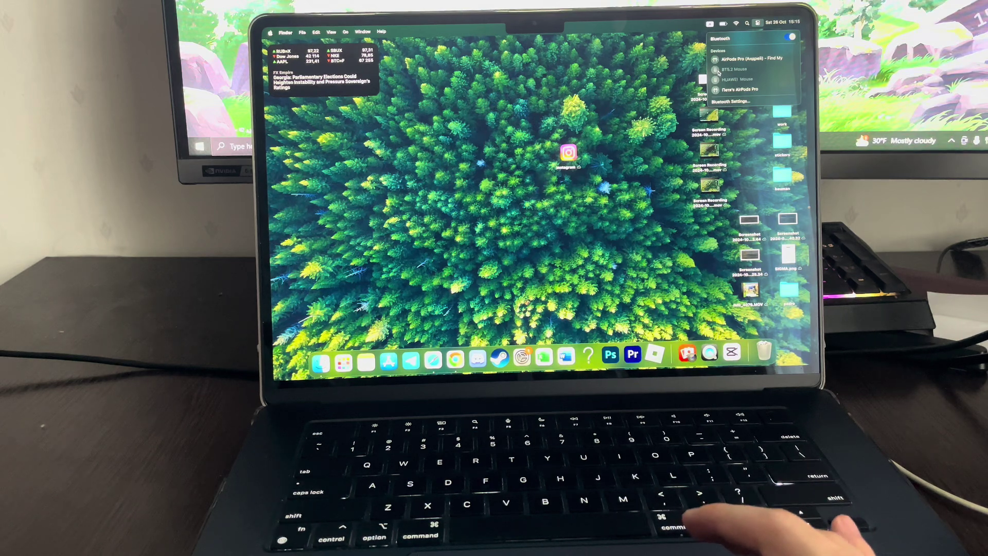
# Dismiss the Bluetooth device list, launch Safari from the Dock, then close its window.
pyautogui.click(608, 92)
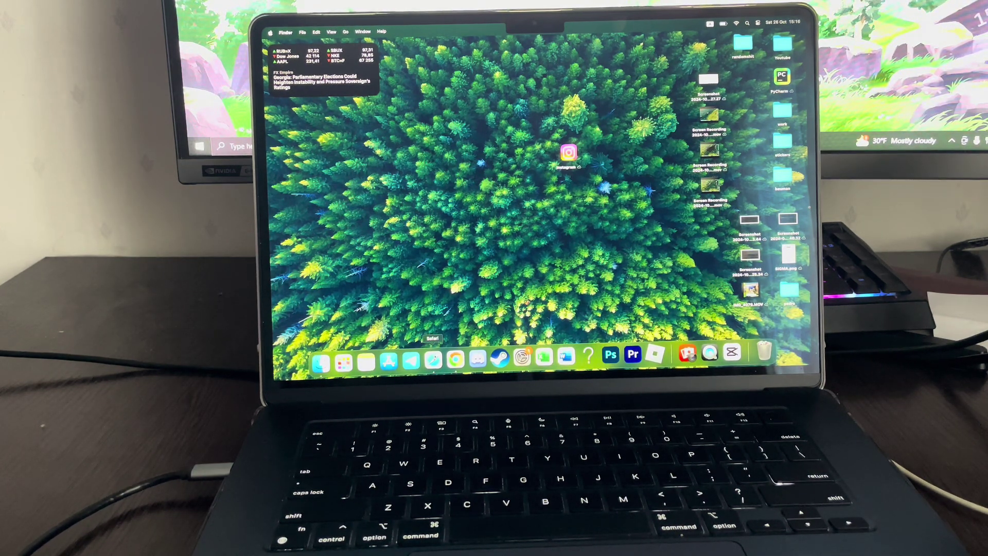
pyautogui.click(434, 358)
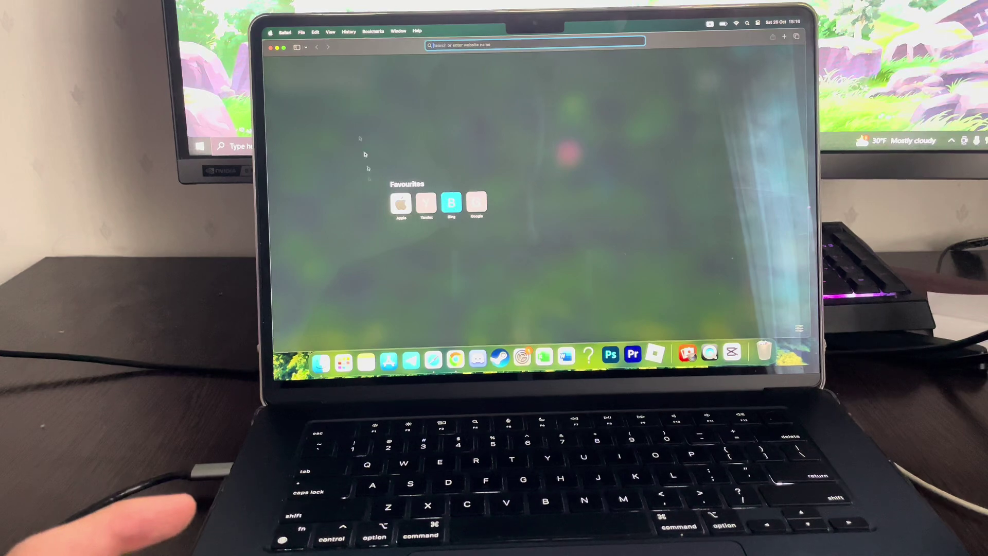
pyautogui.click(270, 48)
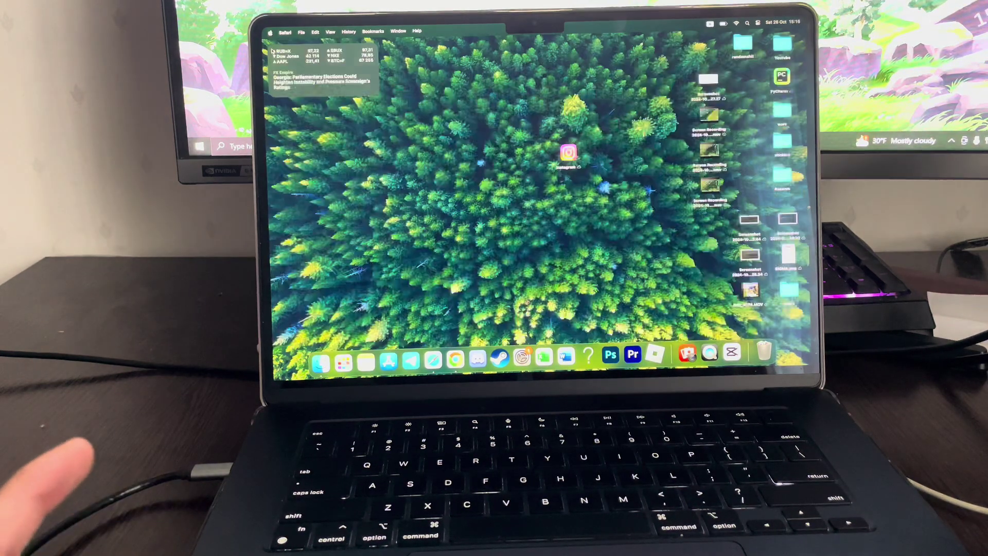